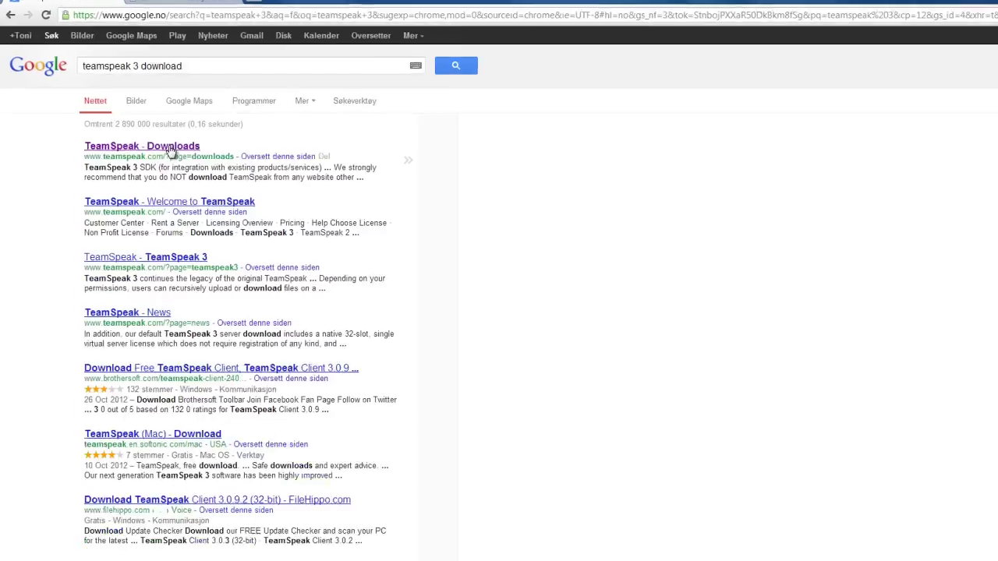
- Open the TeamSpeak Downloads search result and request the Windows Client 64-bit 3.0.9.2 download from the gamed!de mirror
right_click(301, 218)
click(360, 222)
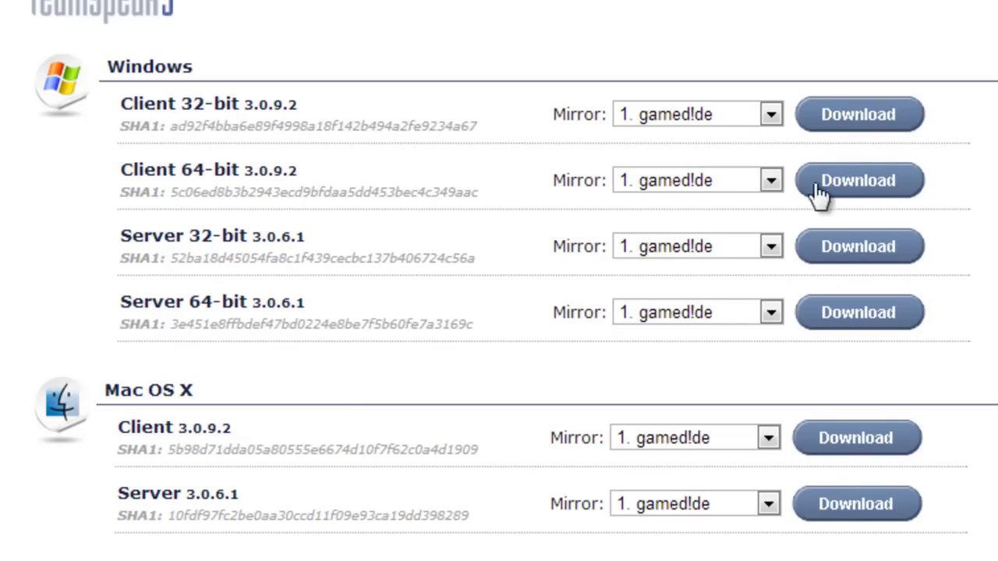
click(770, 183)
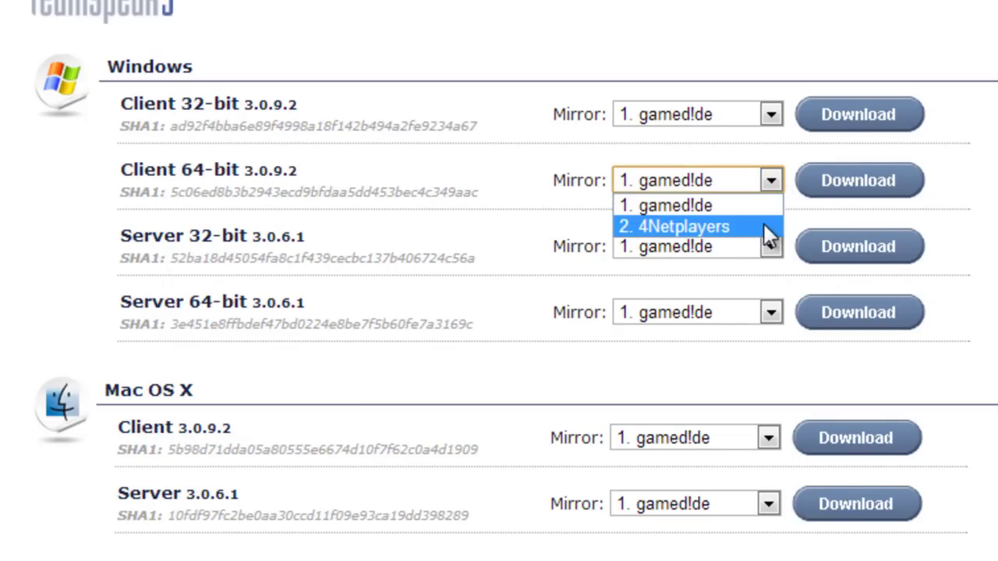
click(759, 207)
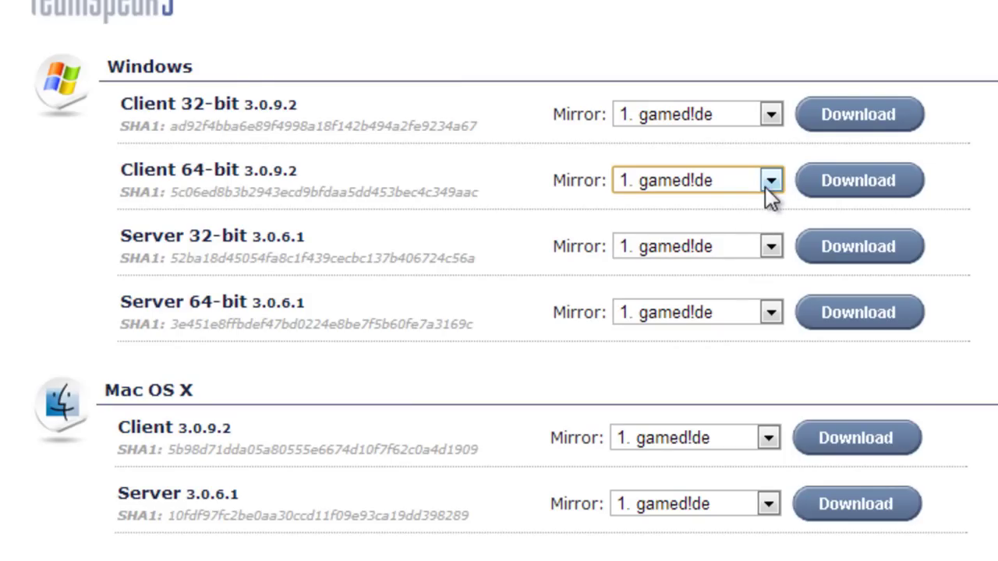
click(767, 188)
click(765, 189)
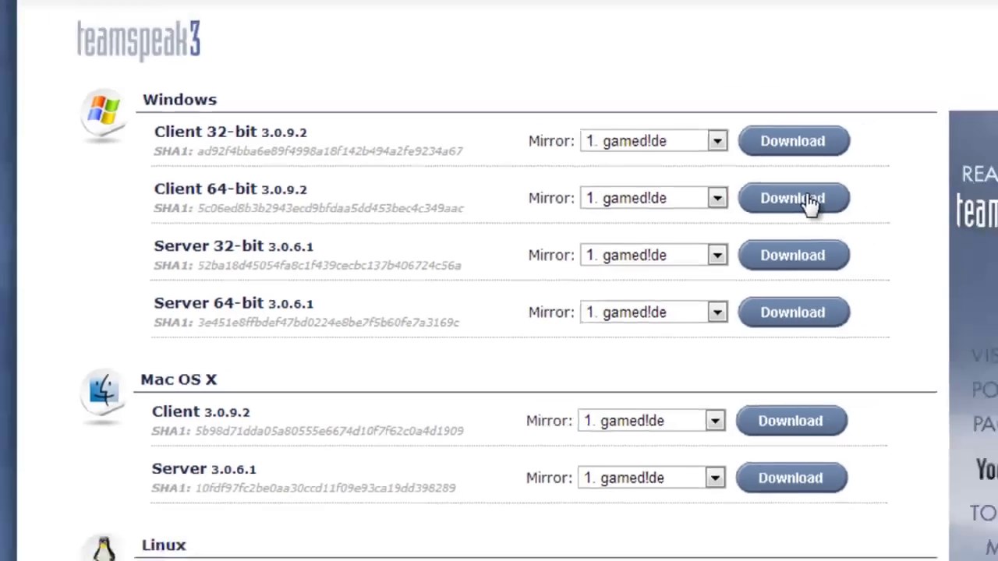
click(879, 186)
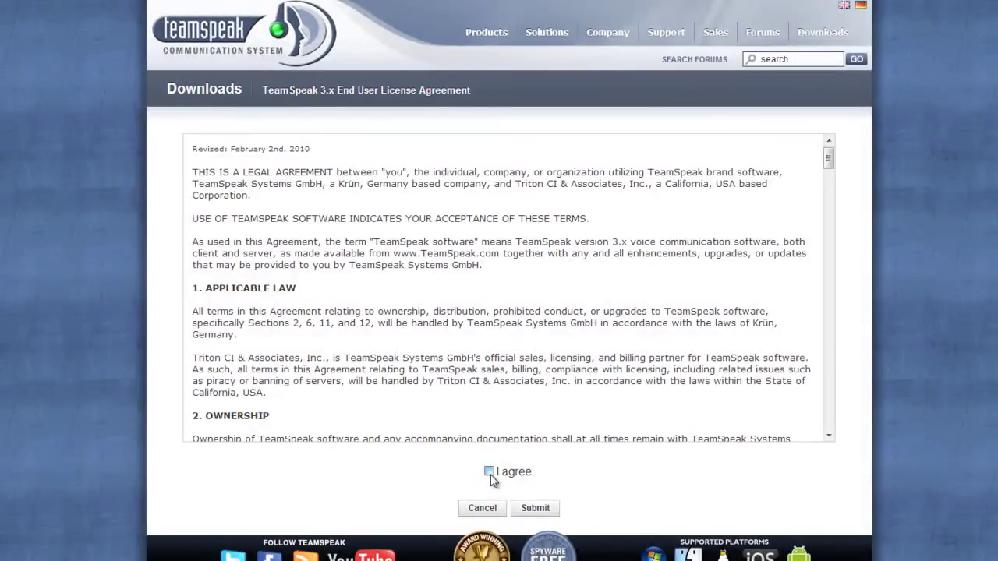
- Agree to the TeamSpeak end user license agreement and skip the survey to reach the download
click(489, 472)
click(528, 513)
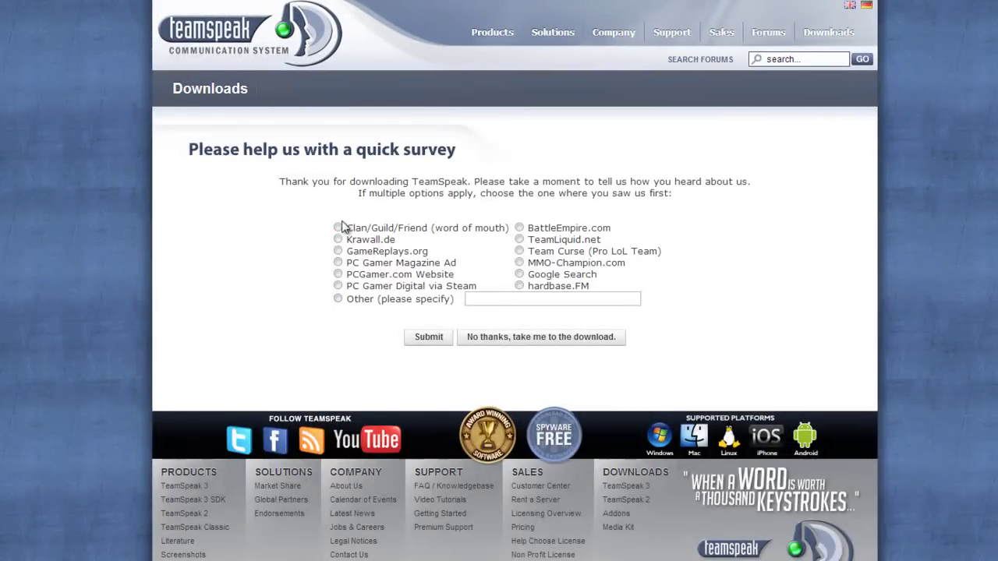
click(528, 339)
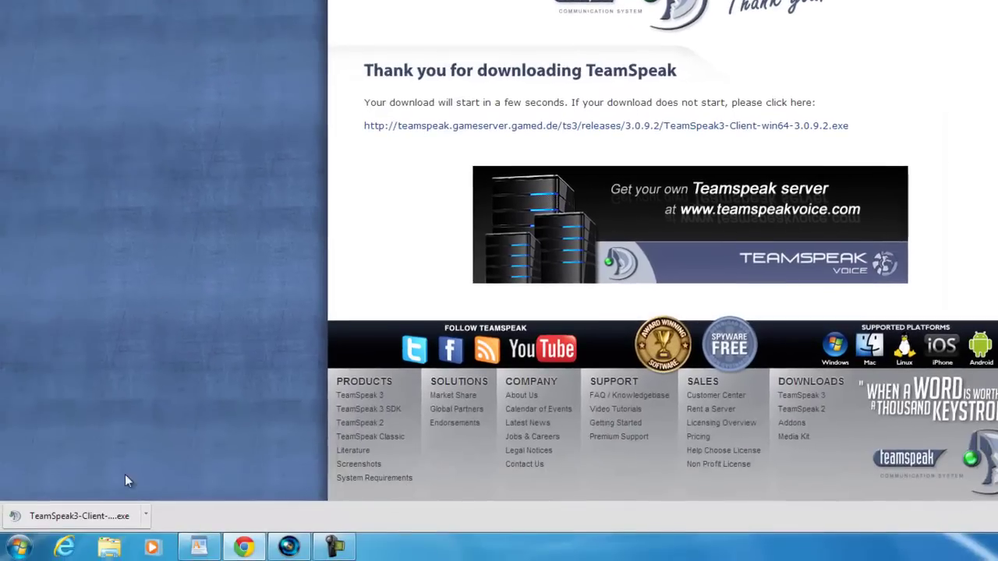
- Run the downloaded TeamSpeak 3 client installer and accept its license agreement
click(107, 518)
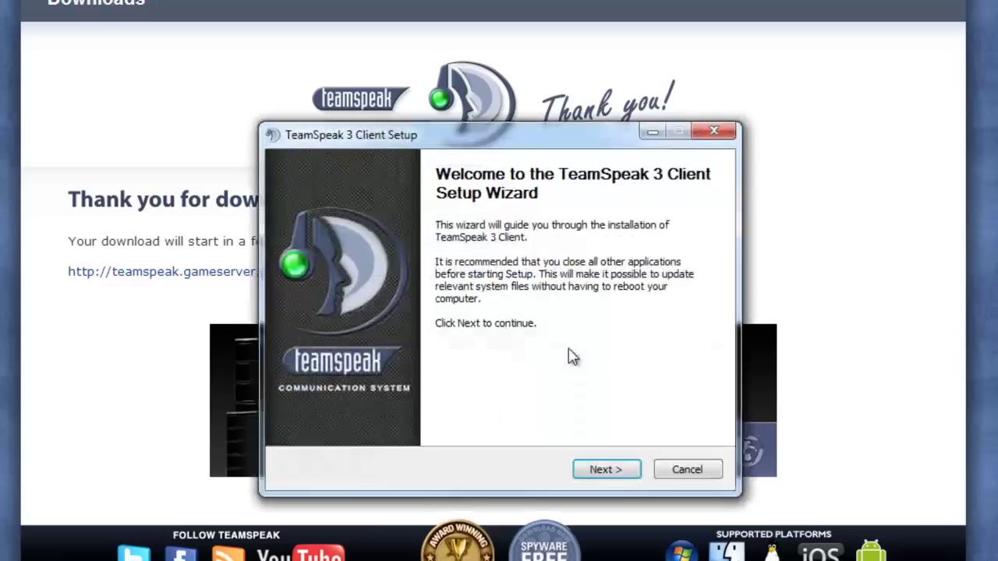
key(Return)
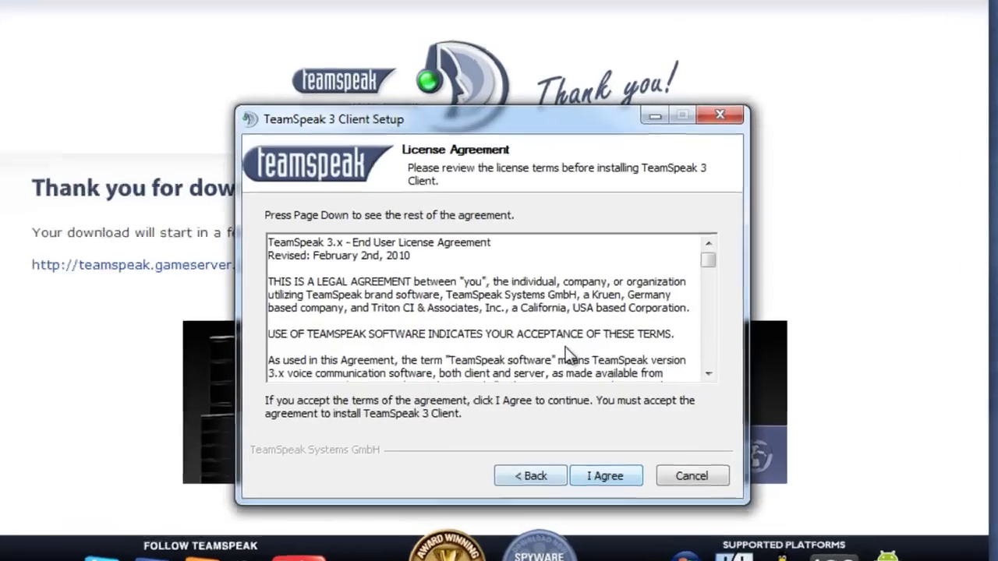
key(Return)
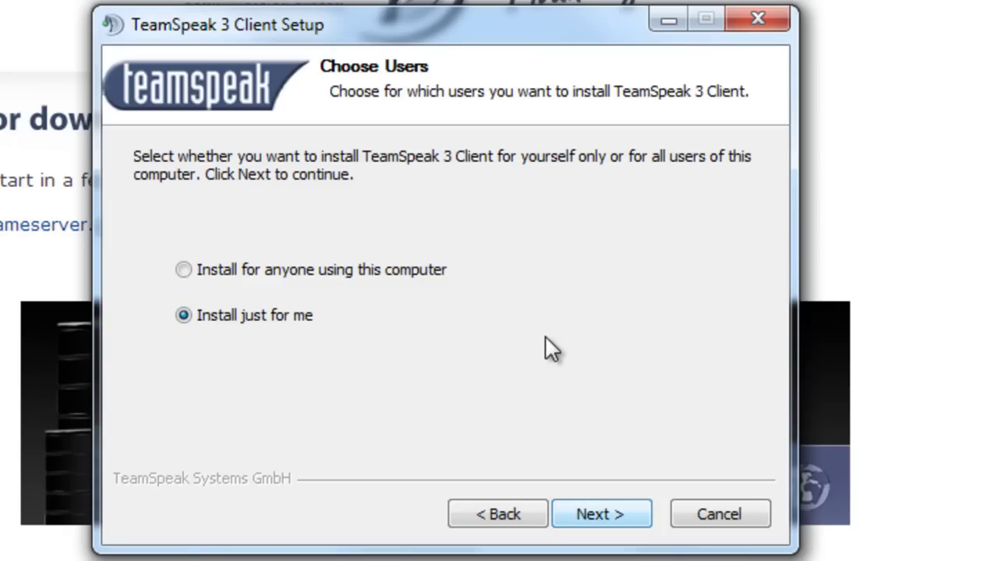
- Install the client just for the current user with the default folders and the configuration saved in user files, then close setup
key(Return)
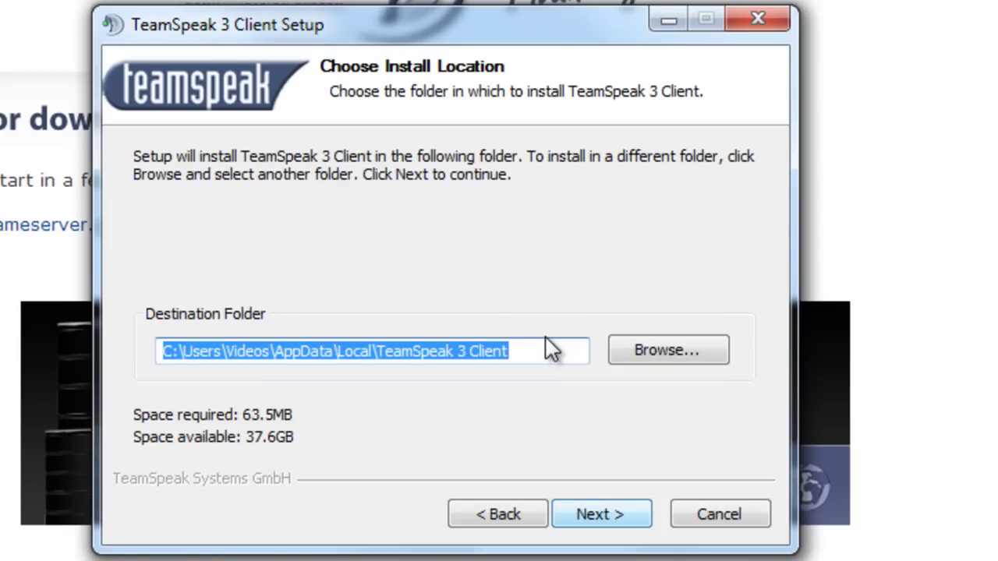
key(Return)
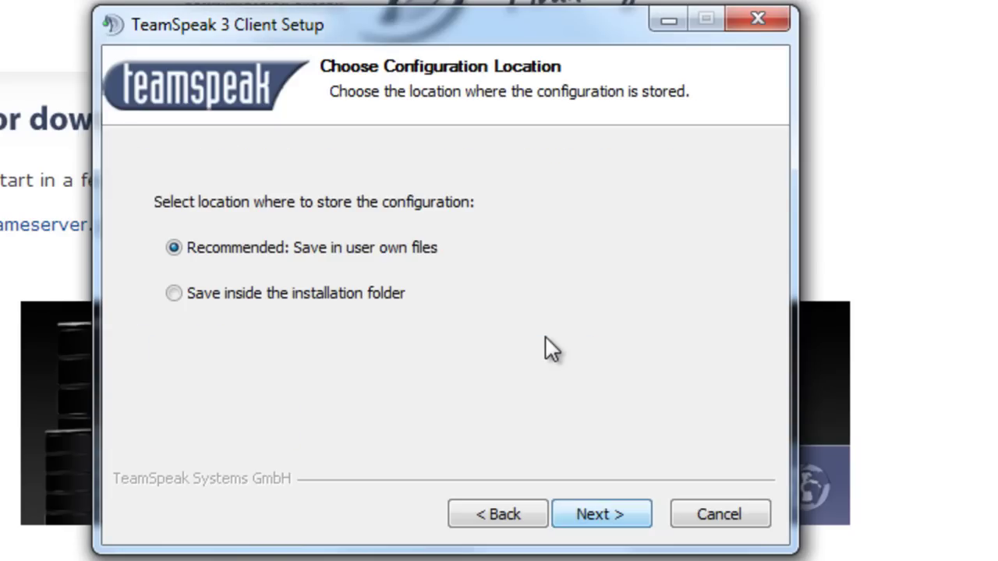
key(Return)
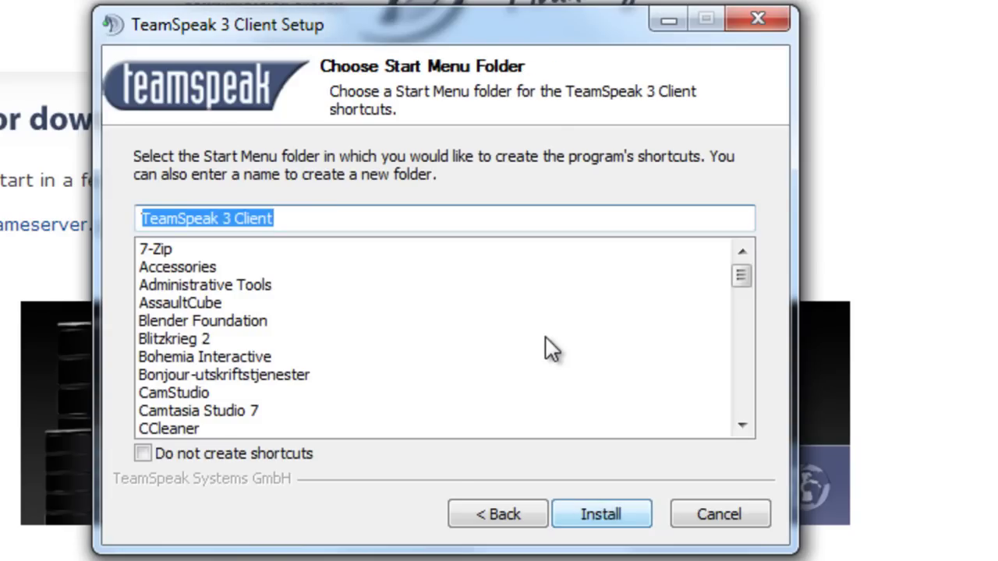
key(Return)
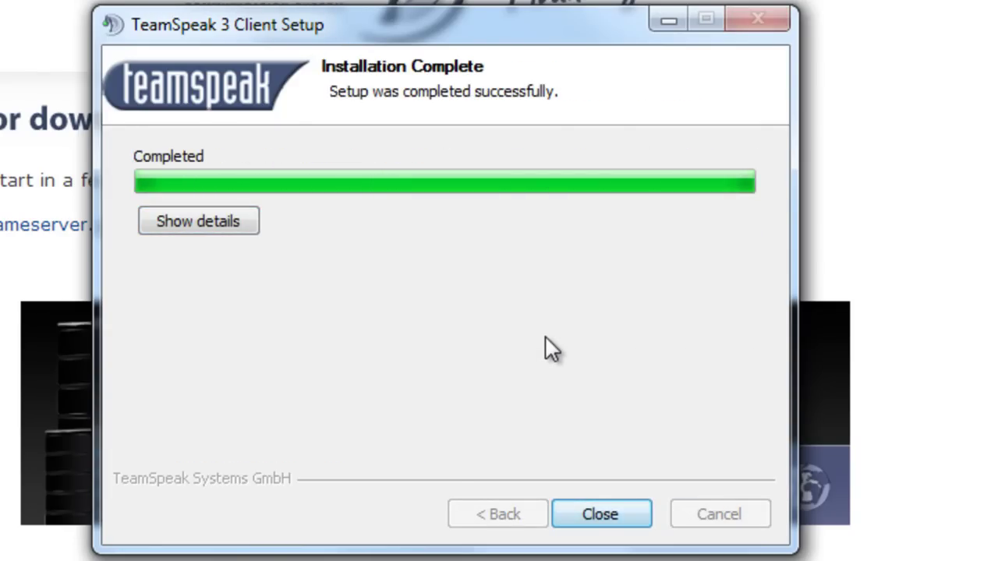
key(Return)
- Search the installed programs for "team" and launch the TeamSpeak 3 Client
key(super)
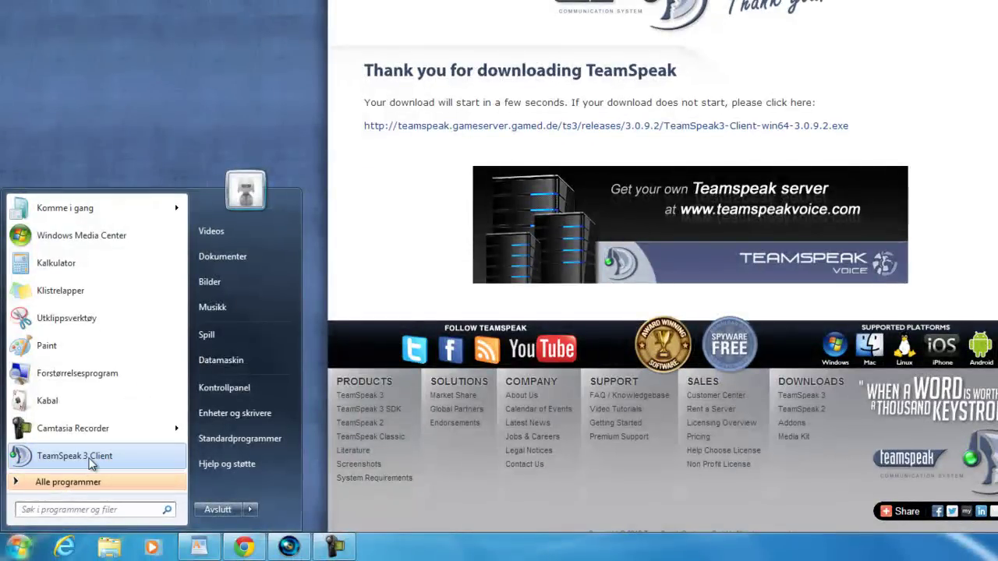
text(team)
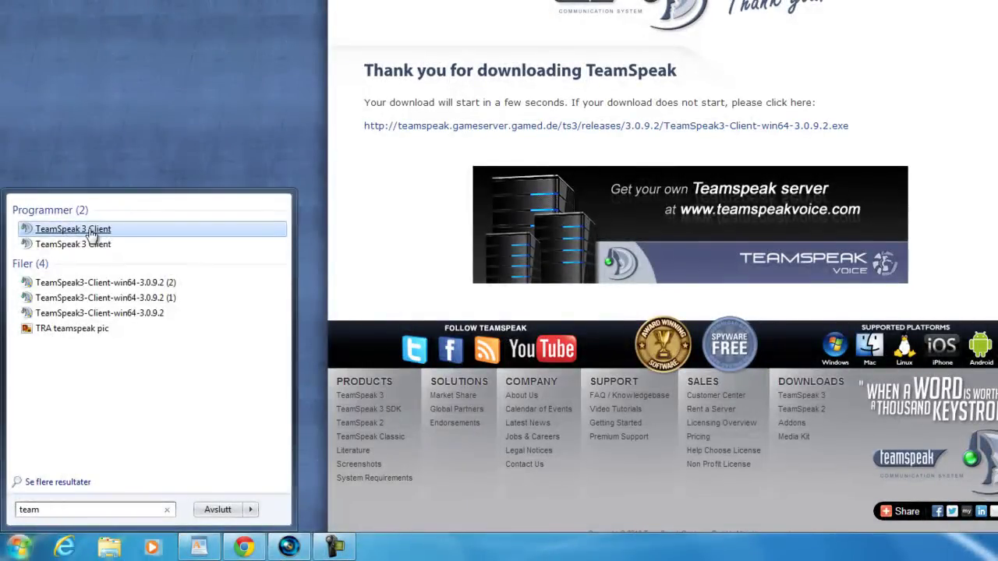
click(89, 228)
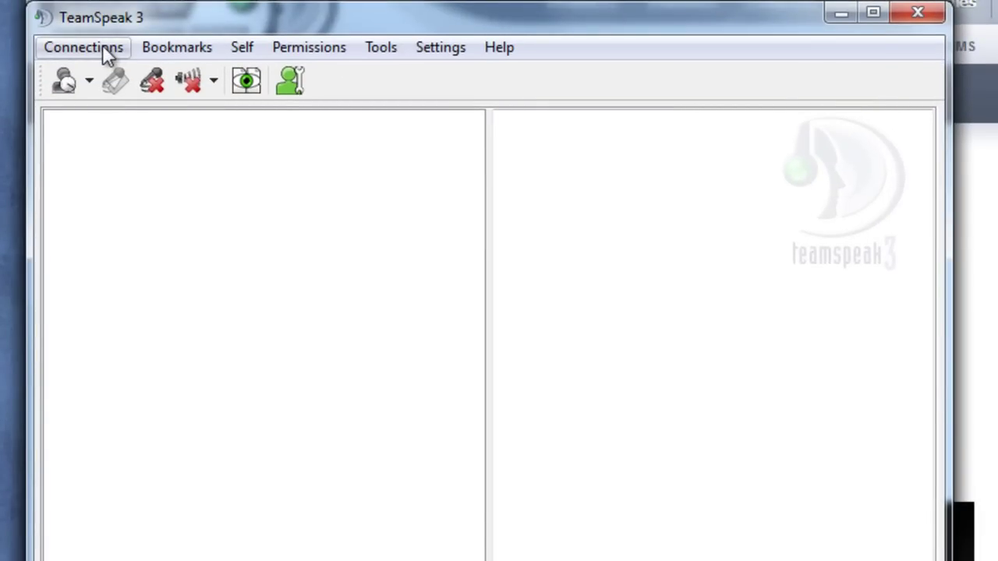
- Connect to the server fr01.gameservers.com:9188 using the nickname and server password already filled in
click(102, 44)
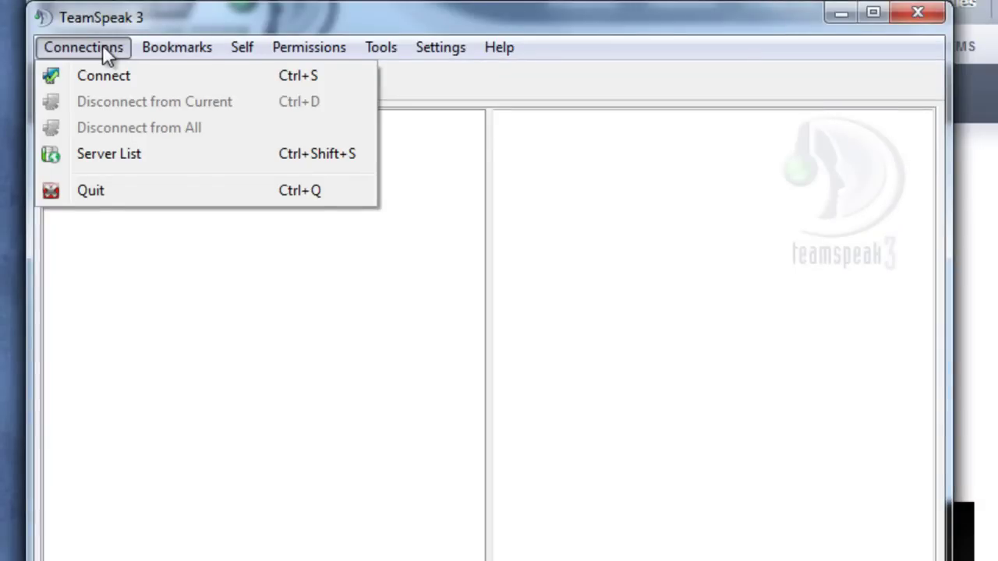
click(108, 80)
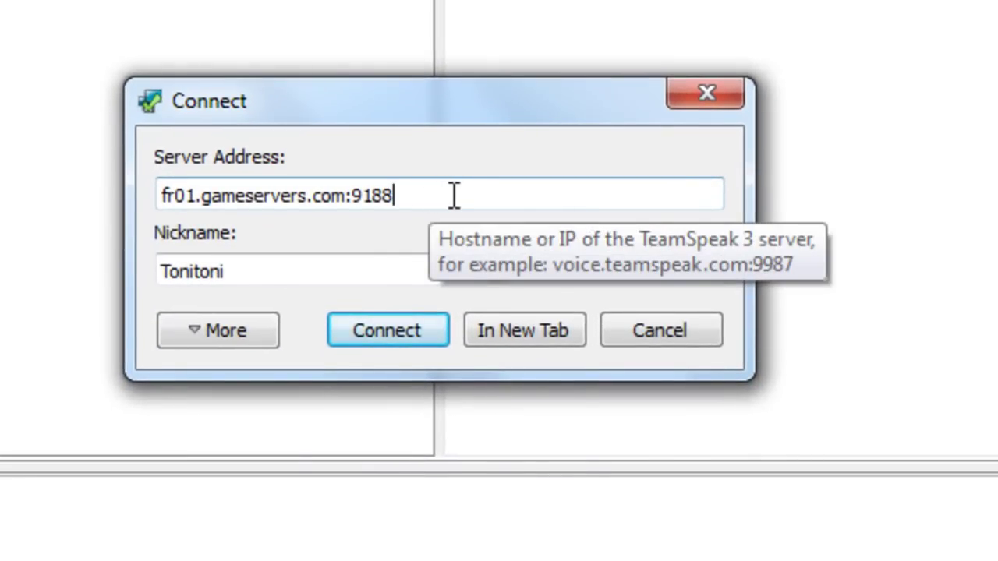
drag(452, 195, 310, 197)
right_click(343, 197)
click(249, 194)
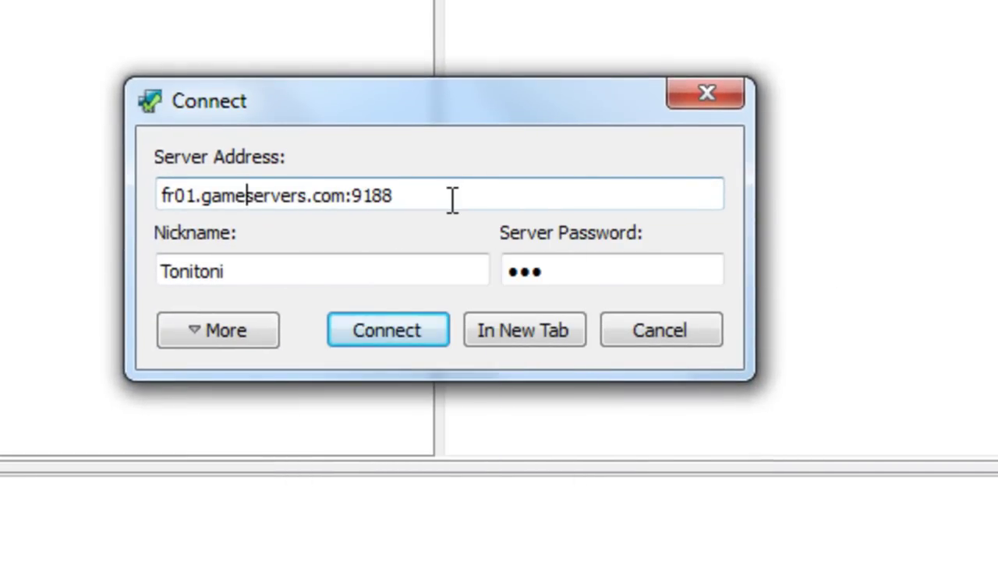
drag(292, 279, 143, 269)
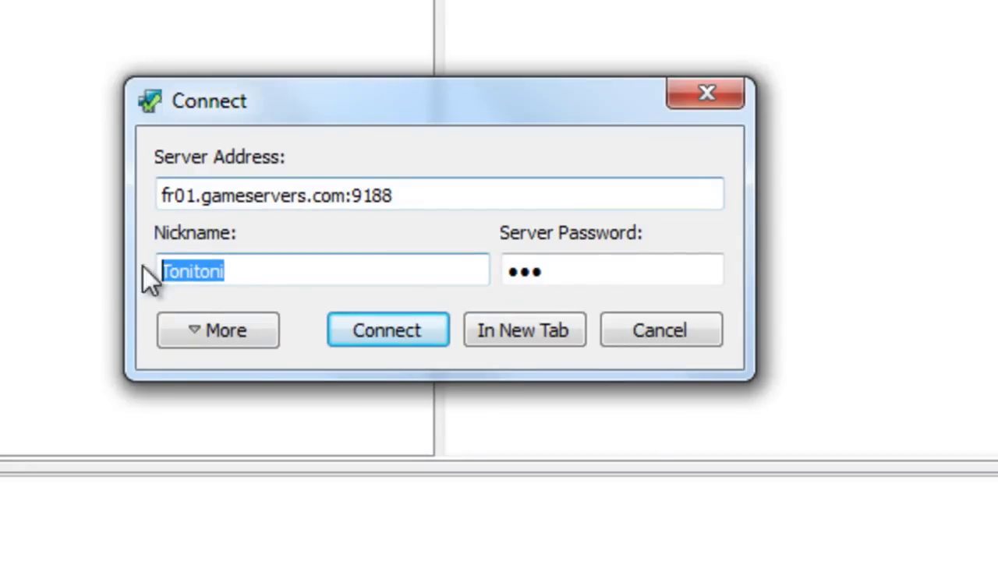
click(424, 282)
click(630, 269)
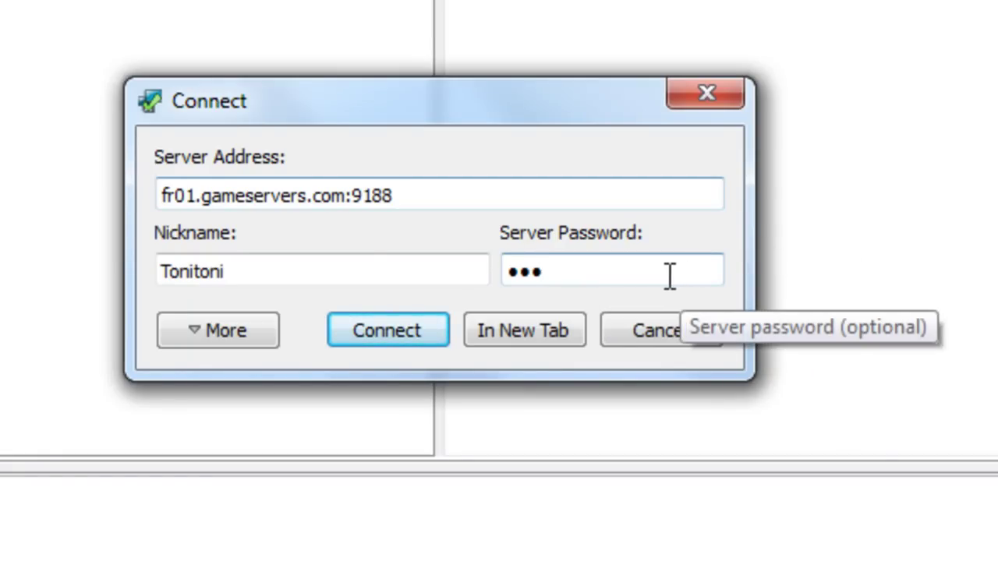
click(392, 328)
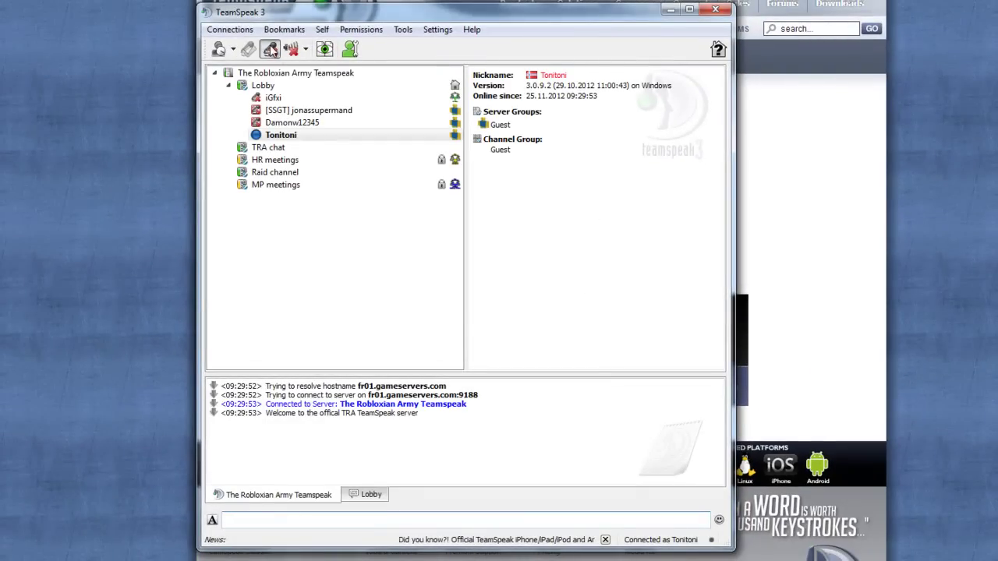
- Mute the microphone on the connected server
click(270, 49)
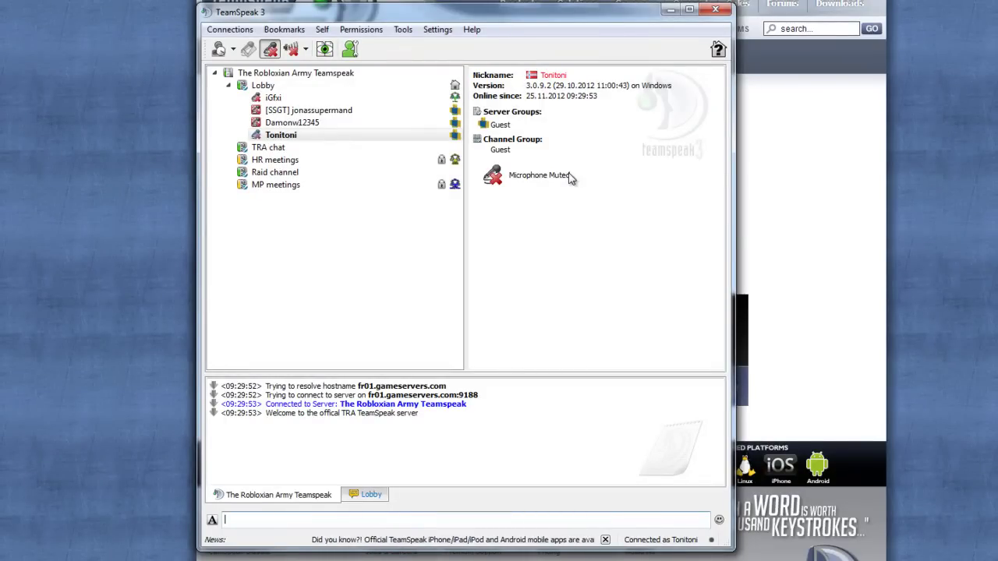
drag(552, 17, 544, 13)
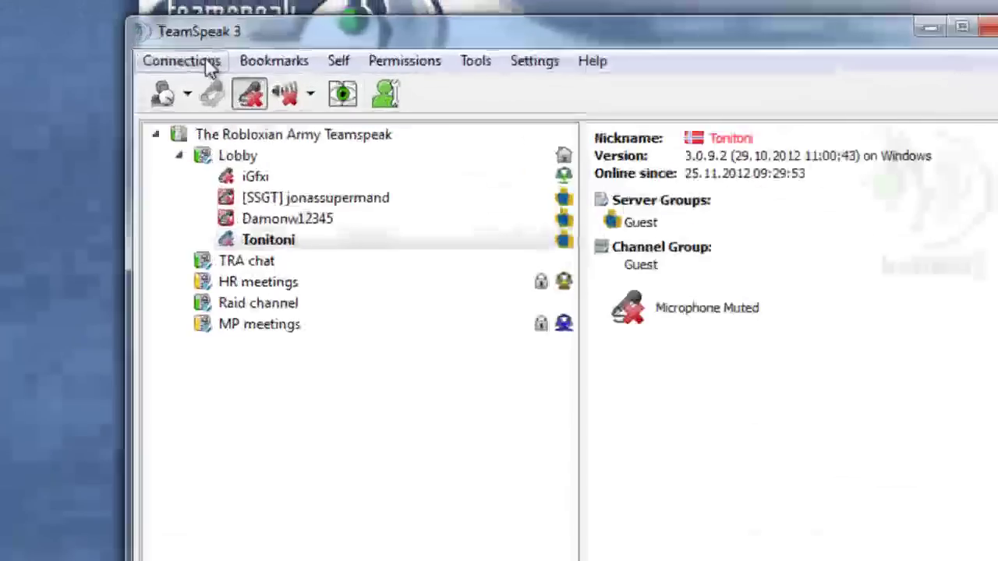
- Add the connected server to the bookmarks, save the bookmark, and reconnect through it
click(269, 62)
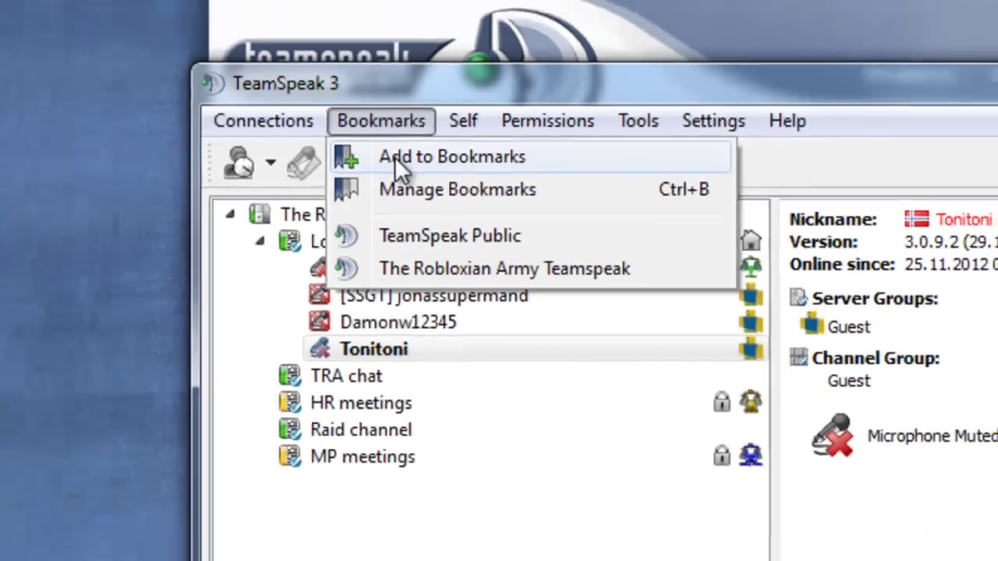
click(293, 152)
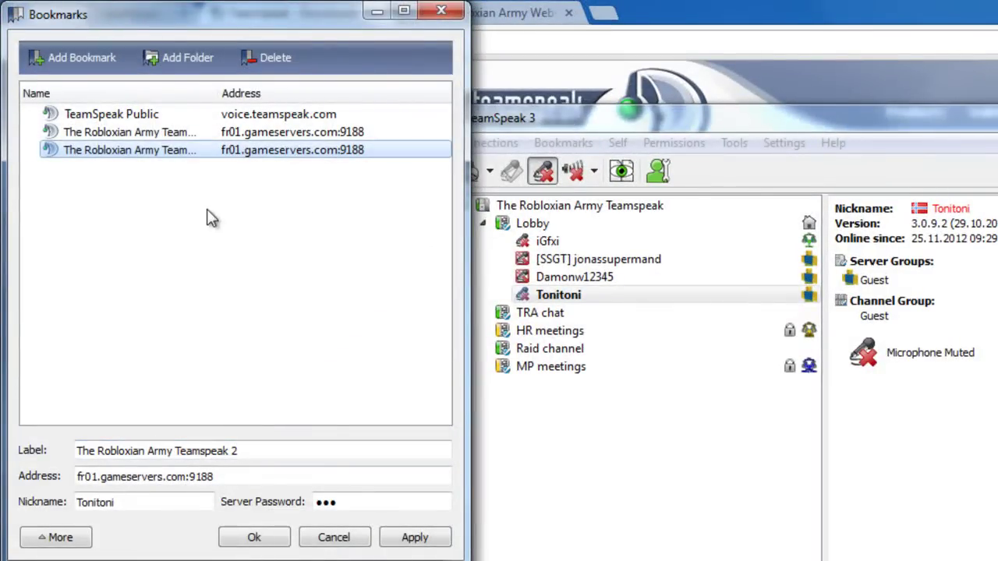
click(427, 542)
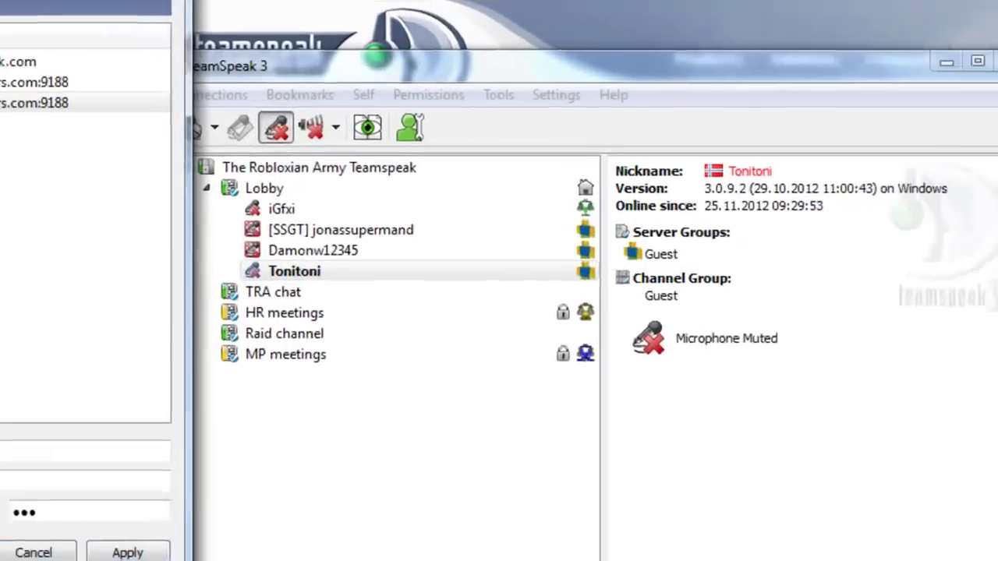
click(254, 537)
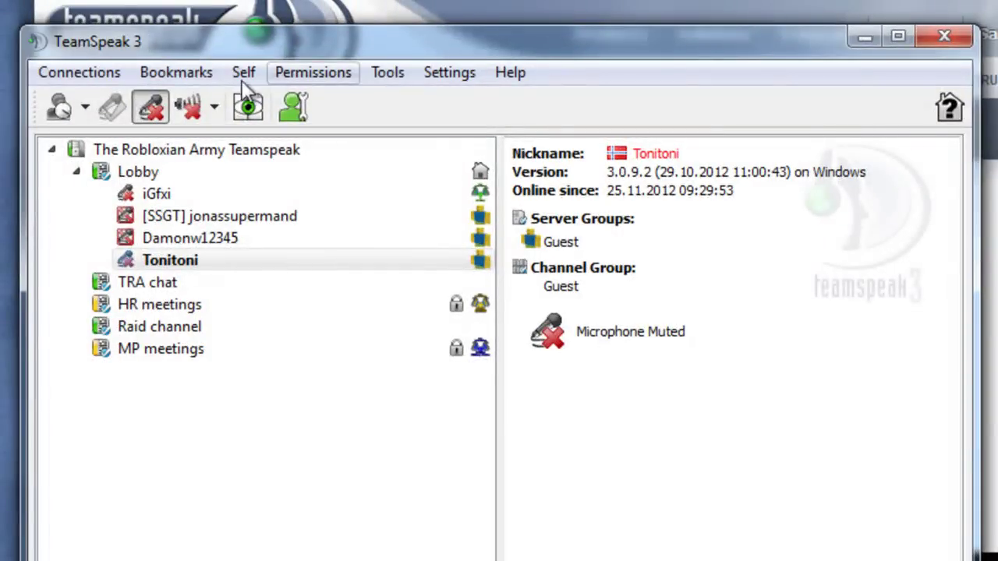
click(174, 78)
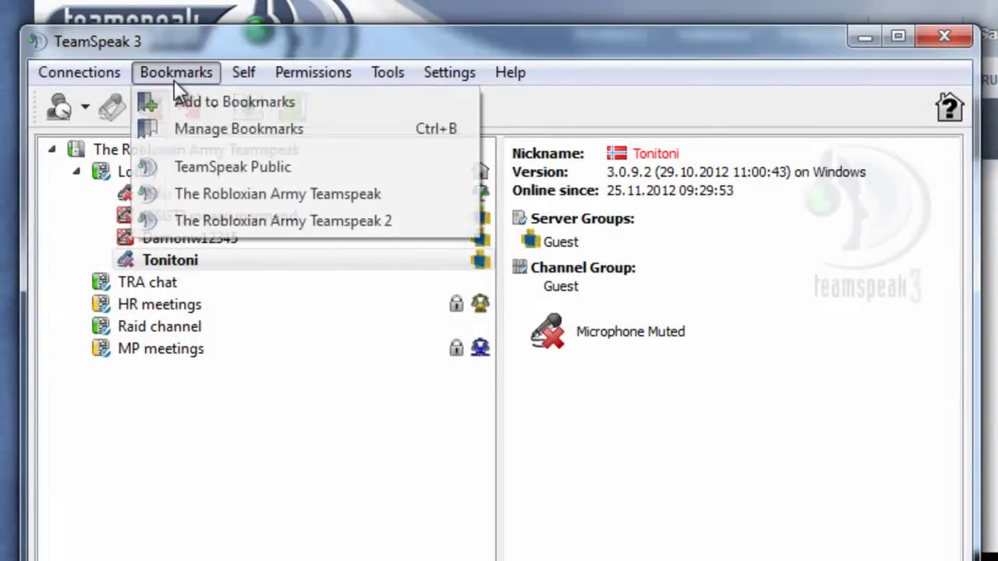
click(249, 221)
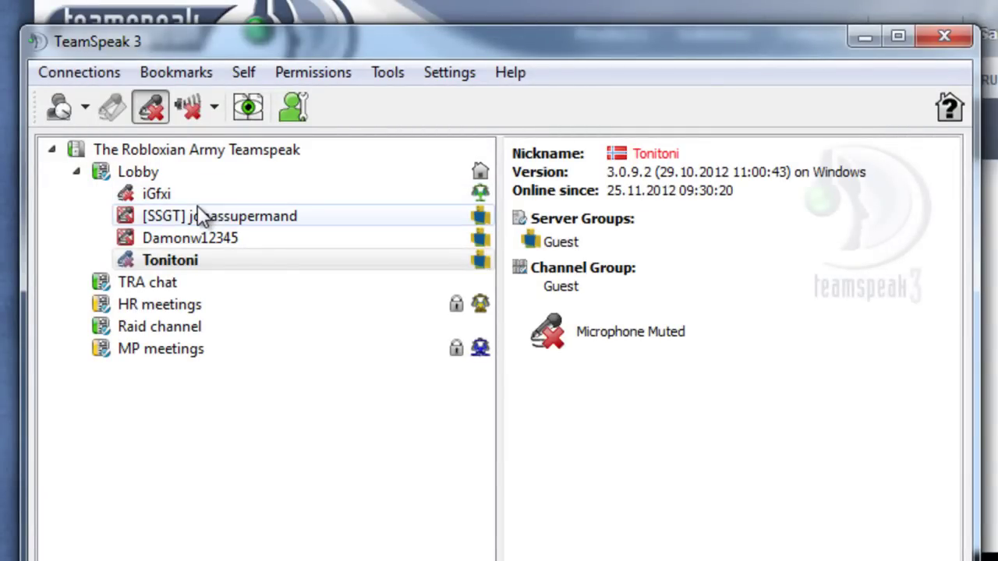
- Choose Voice Activation Detection for the Default capture profile in the options and confirm the settings
click(377, 72)
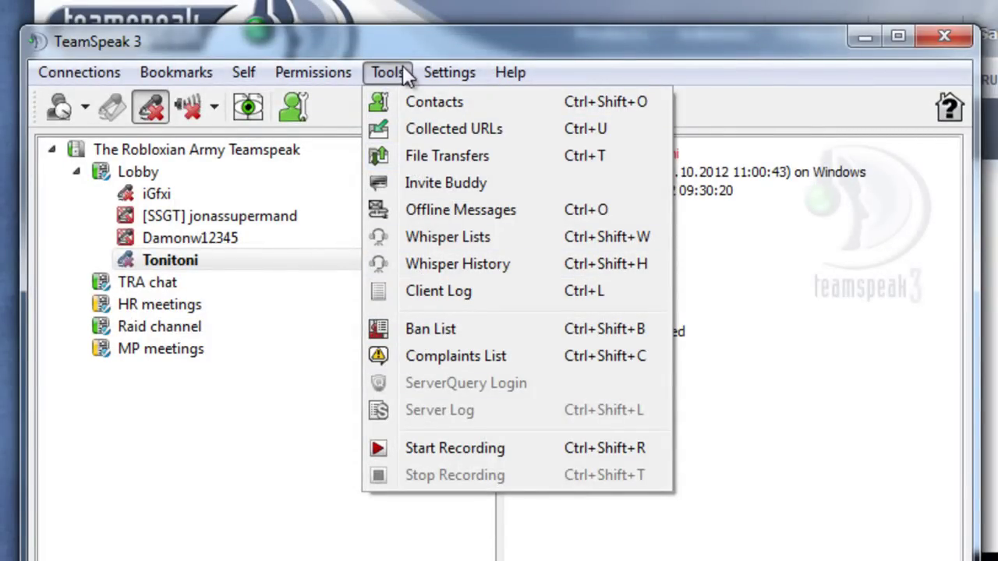
mouse_move(439, 75)
click(503, 215)
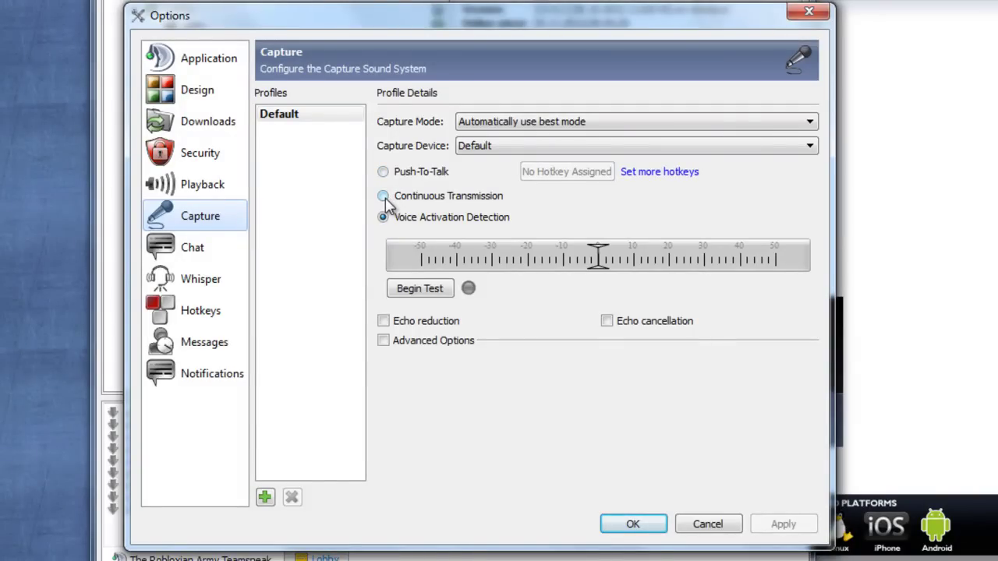
mouse_move(388, 204)
click(383, 217)
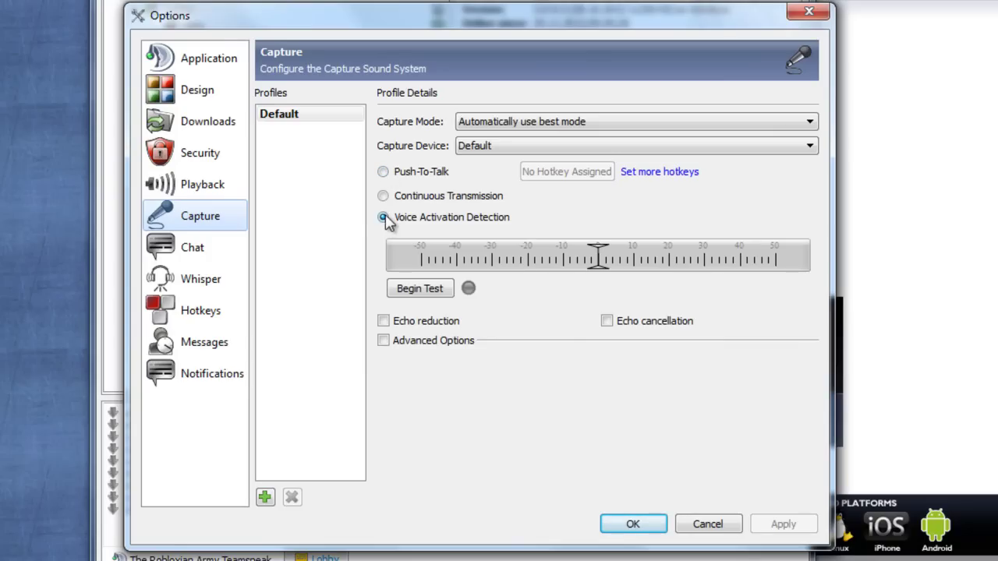
click(632, 527)
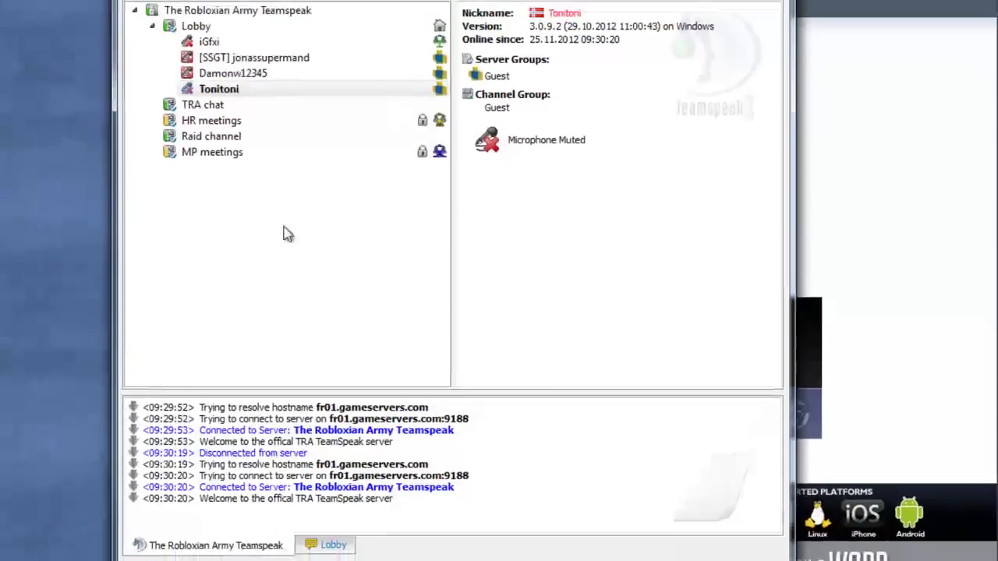